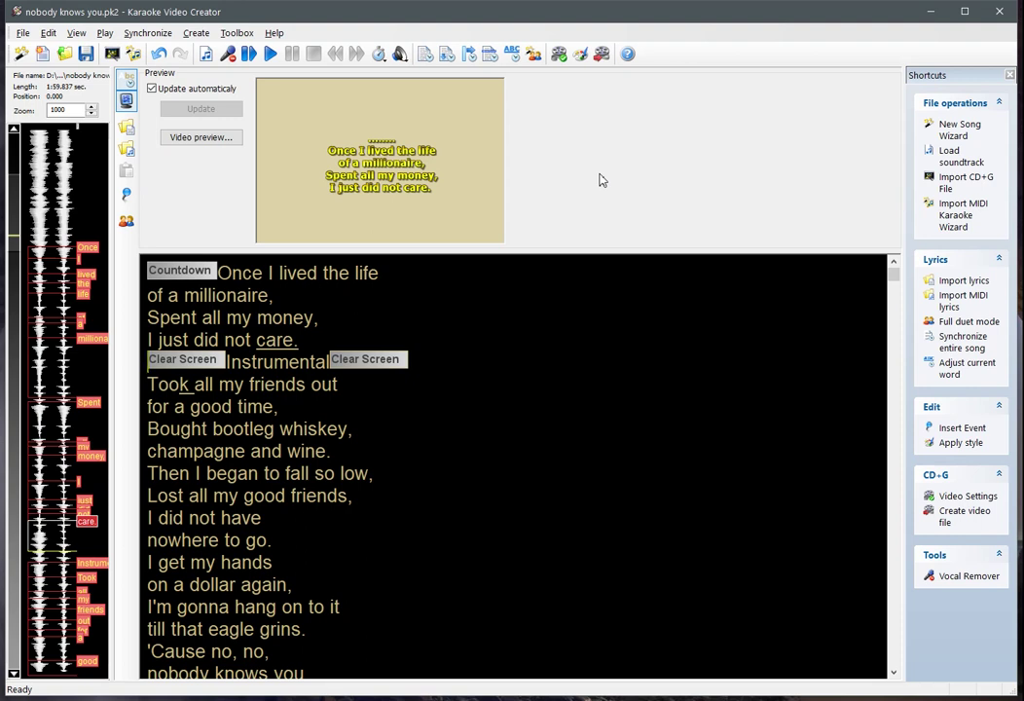
Select the Clear Screen / Instrumental / Clear Screen block after 'I just did not care.'.
{"action": "left_click", "coordinate": [422, 364]}
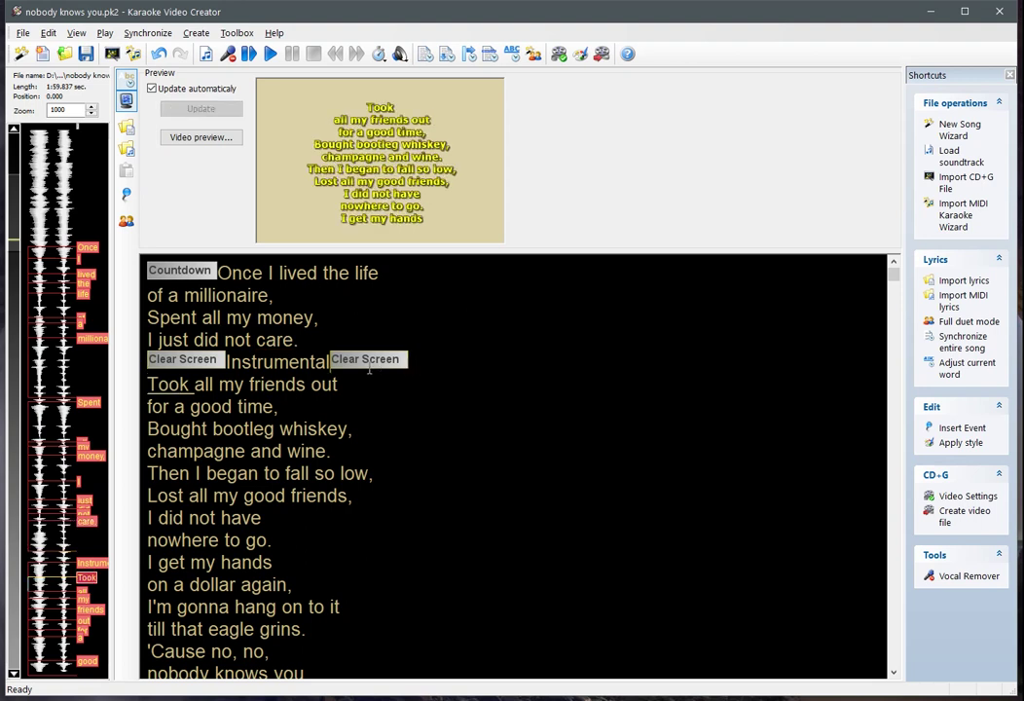
{"action": "left_click_drag", "start_coordinate": [422, 365], "coordinate": [185, 359]}
{"action": "left_click", "coordinate": [173, 360]}
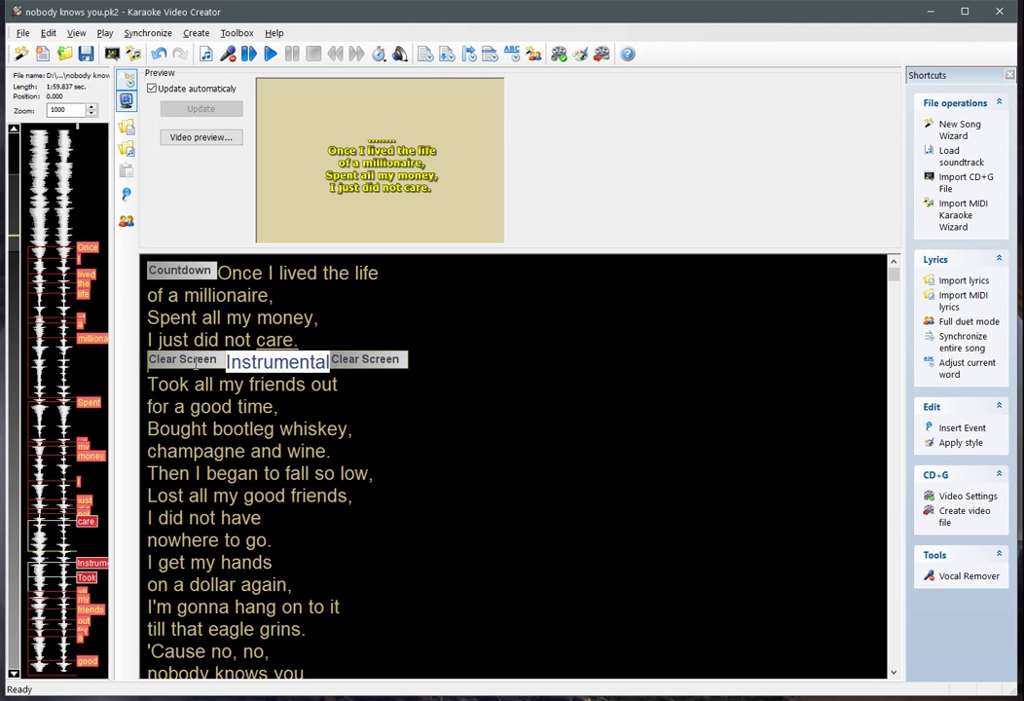
{"action": "left_click", "coordinate": [201, 385]}
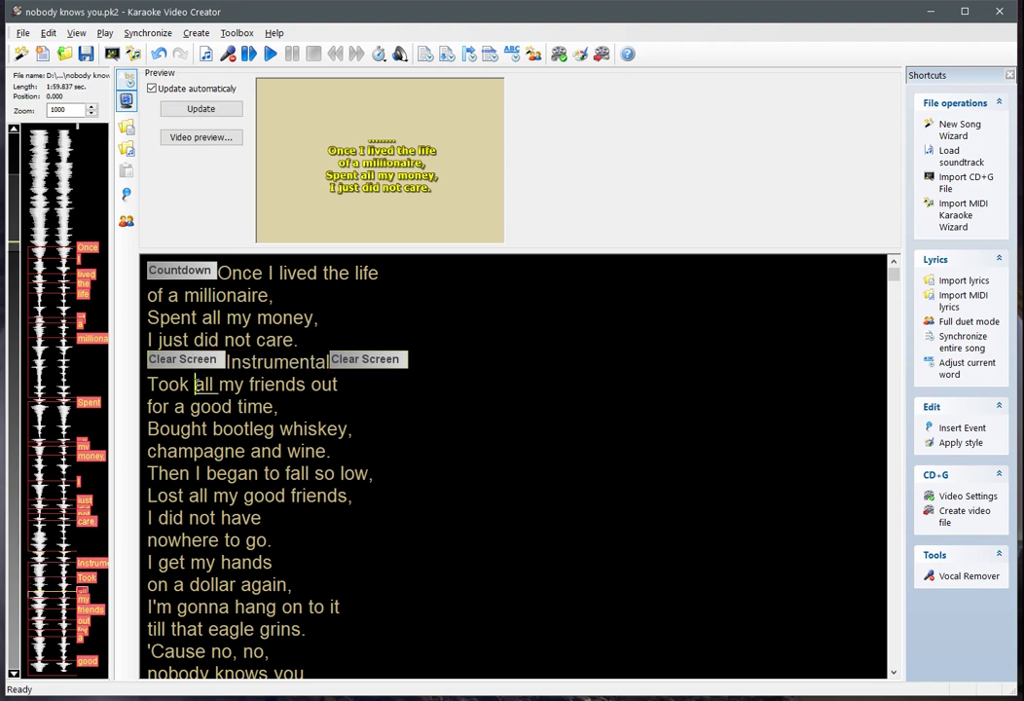
{"action": "left_click", "coordinate": [148, 386]}
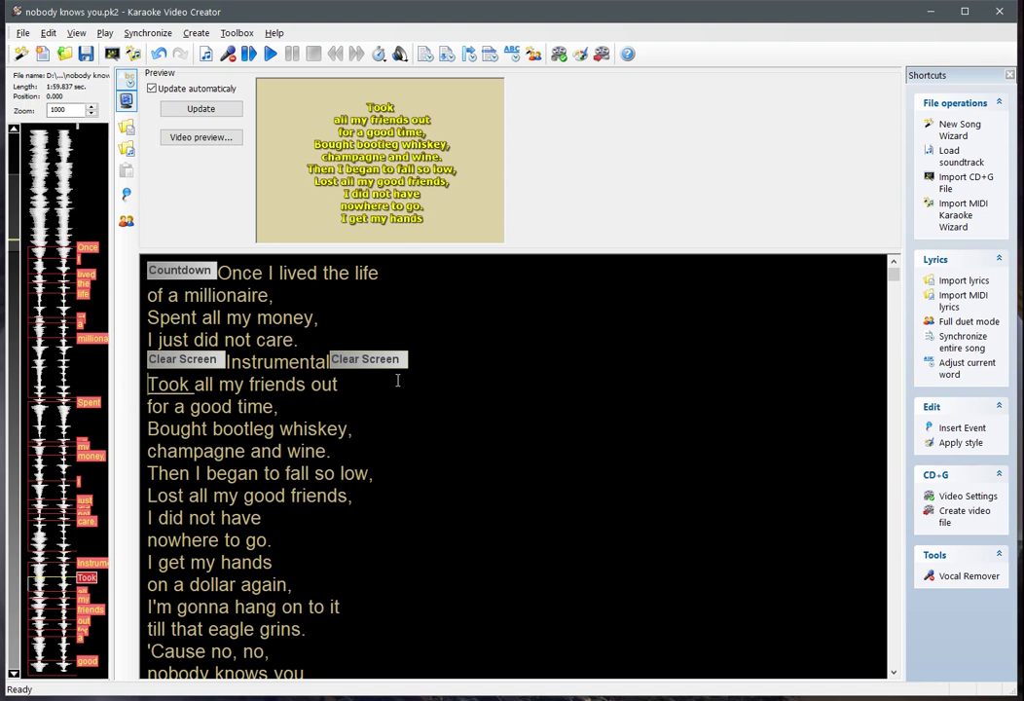
{"action": "left_click", "coordinate": [371, 373]}
{"action": "left_click_drag", "start_coordinate": [370, 373], "coordinate": [147, 362]}
{"action": "left_click", "coordinate": [147, 362]}
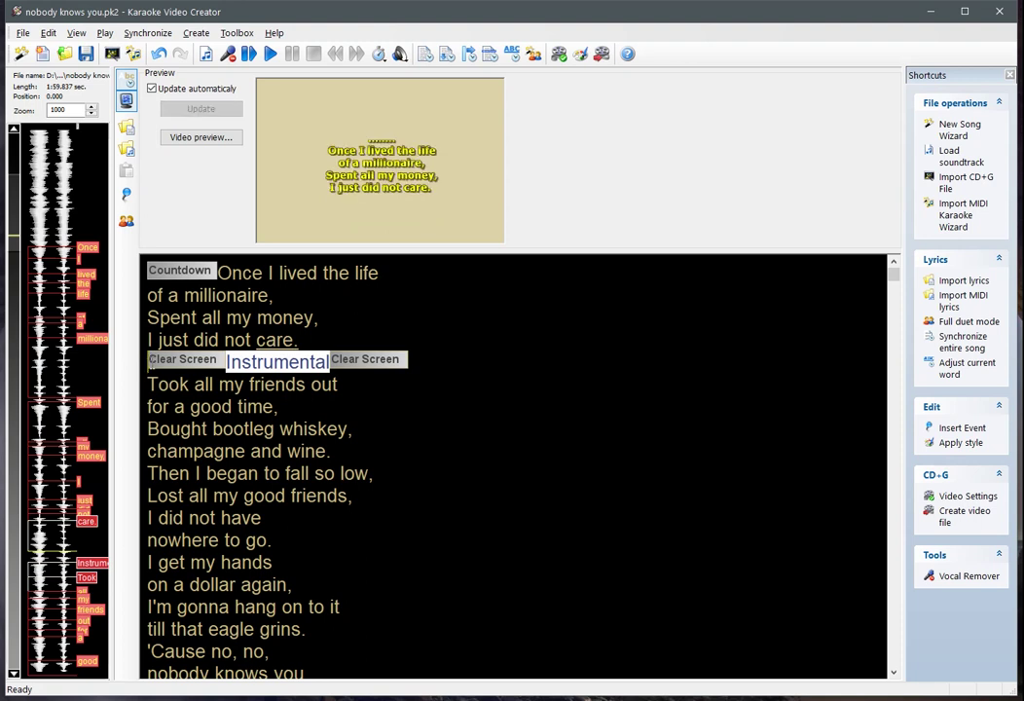
Store the selected block as a text snippet and rename Snippet1 to 'Instrumental part'.
{"action": "right_click", "coordinate": [235, 369]}
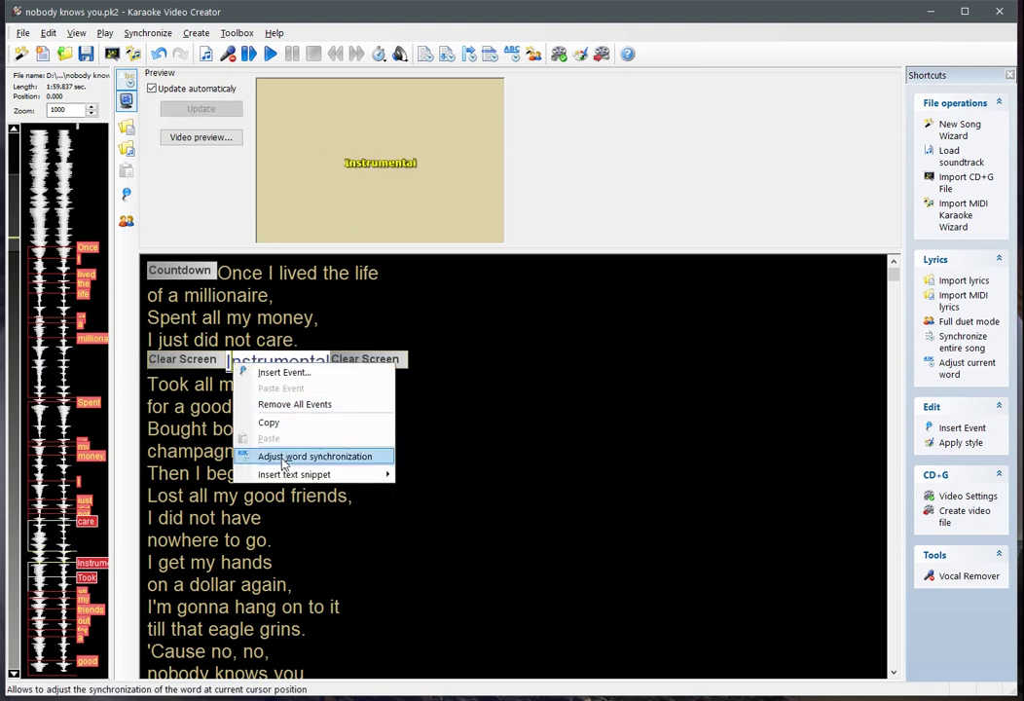
{"action": "mouse_move", "coordinate": [293, 480]}
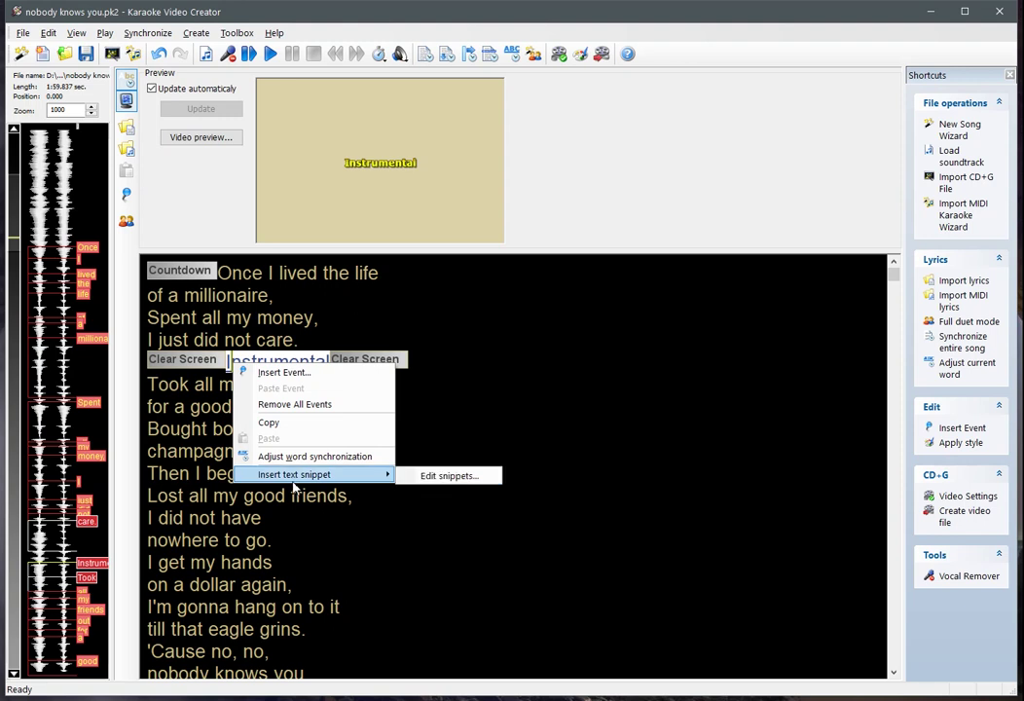
{"action": "left_click", "coordinate": [432, 477]}
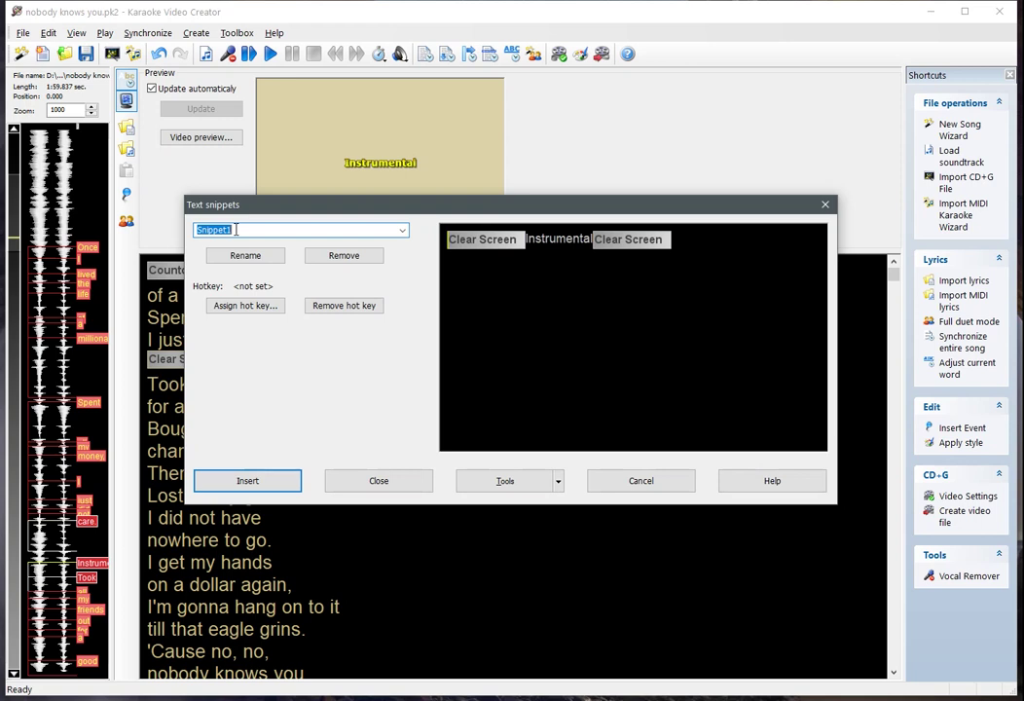
{"action": "type", "text": "Clea"}
{"action": "key", "text": "BackSpace"}
{"action": "key", "text": "BackSpace"}
{"action": "key", "text": "BackSpace"}
{"action": "key", "text": "BackSpace"}
{"action": "type", "text": "Instrumental part"}
{"action": "left_click", "coordinate": [245, 255]}
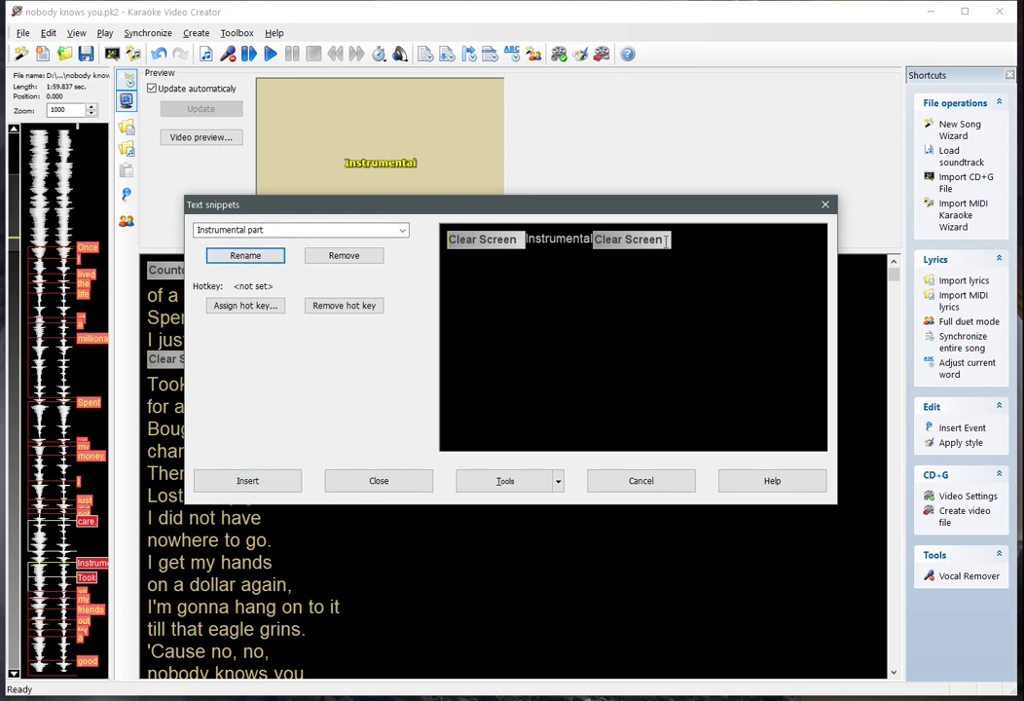
{"action": "left_click", "coordinate": [409, 490]}
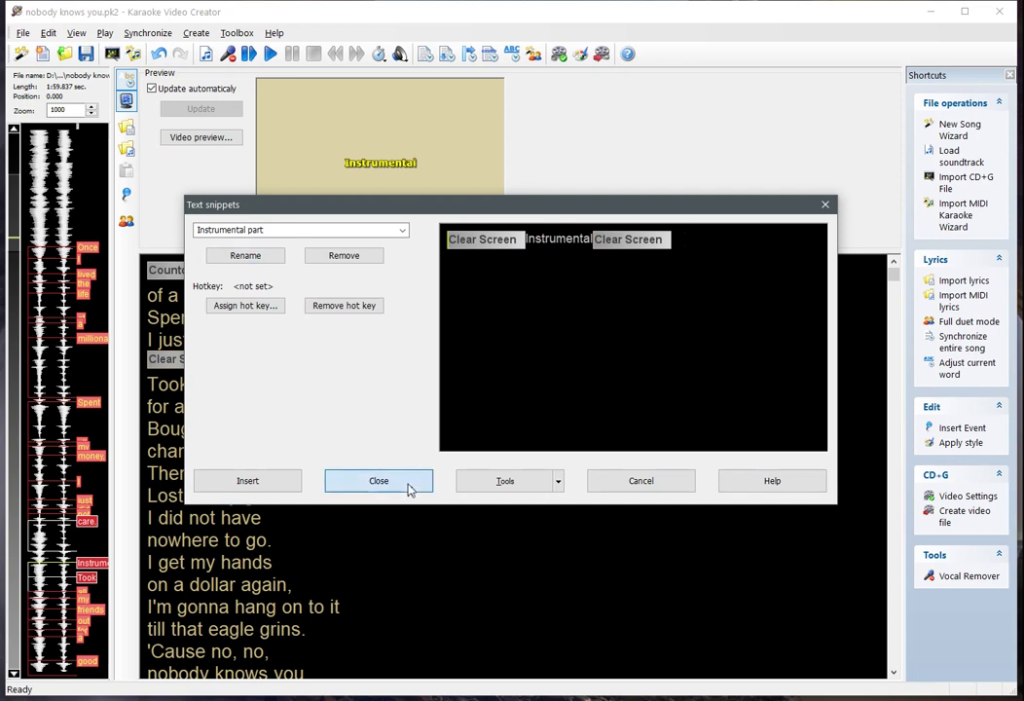
{"action": "left_click", "coordinate": [268, 454]}
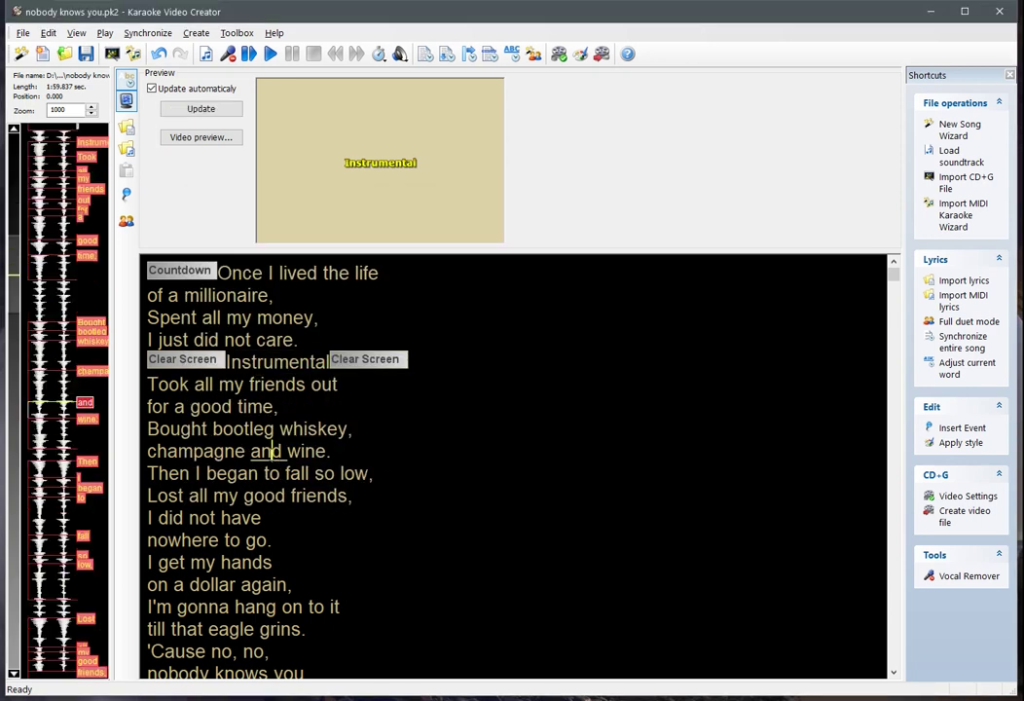
Insert the 'Instrumental part' snippet before 'Then I began to fall so low,'.
{"action": "left_click", "coordinate": [151, 474]}
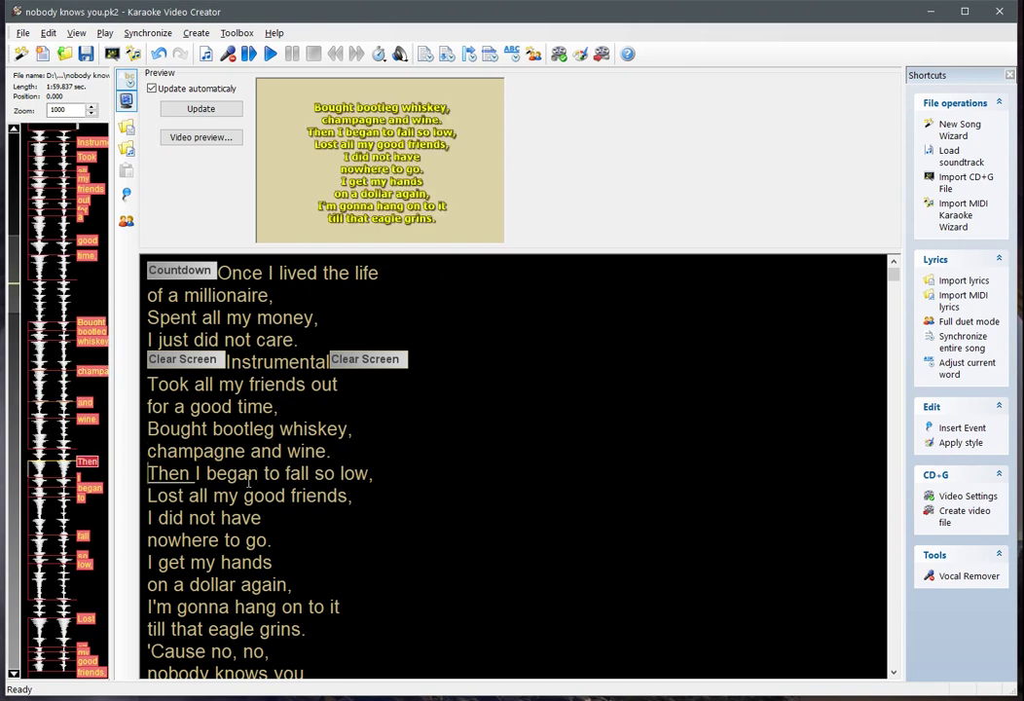
{"action": "right_click", "coordinate": [151, 474]}
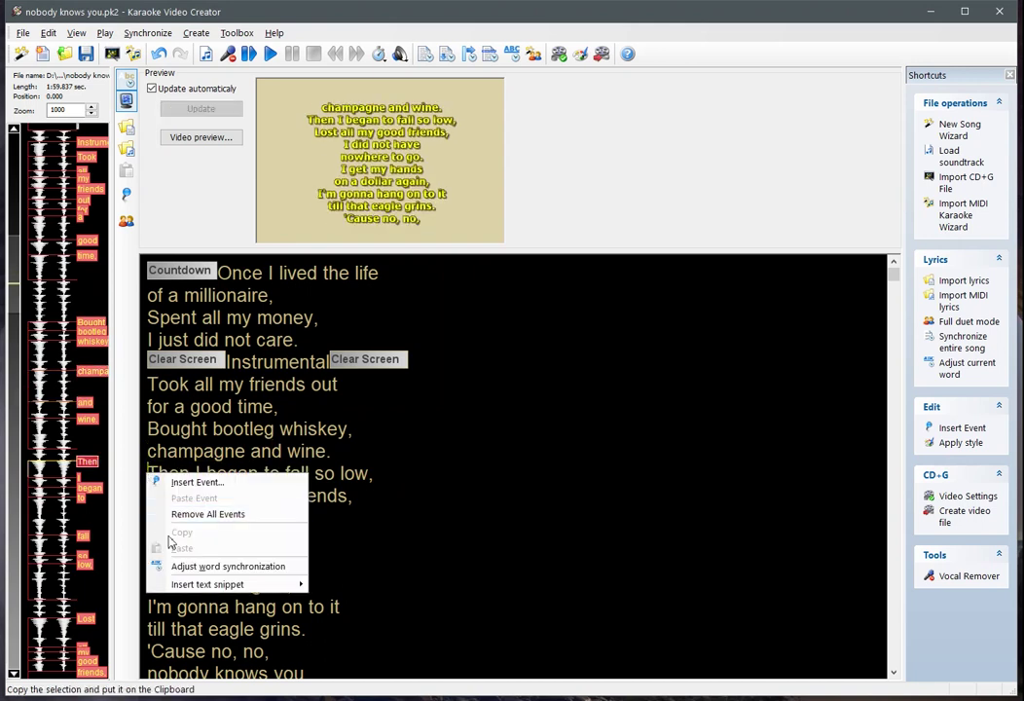
{"action": "mouse_move", "coordinate": [251, 586]}
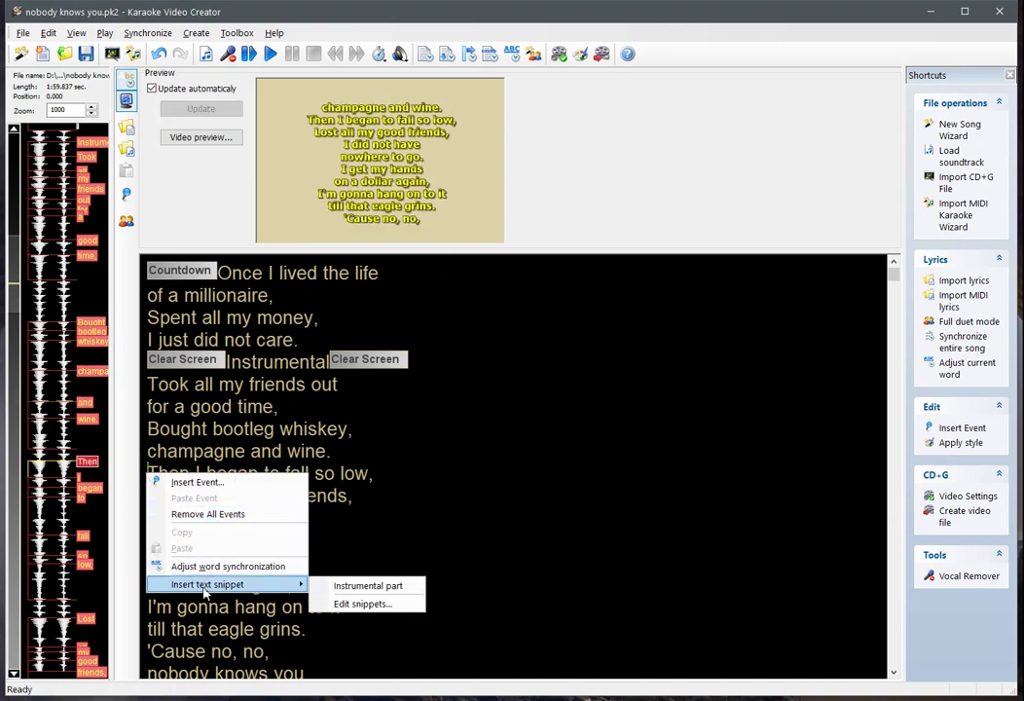
{"action": "left_click", "coordinate": [361, 586]}
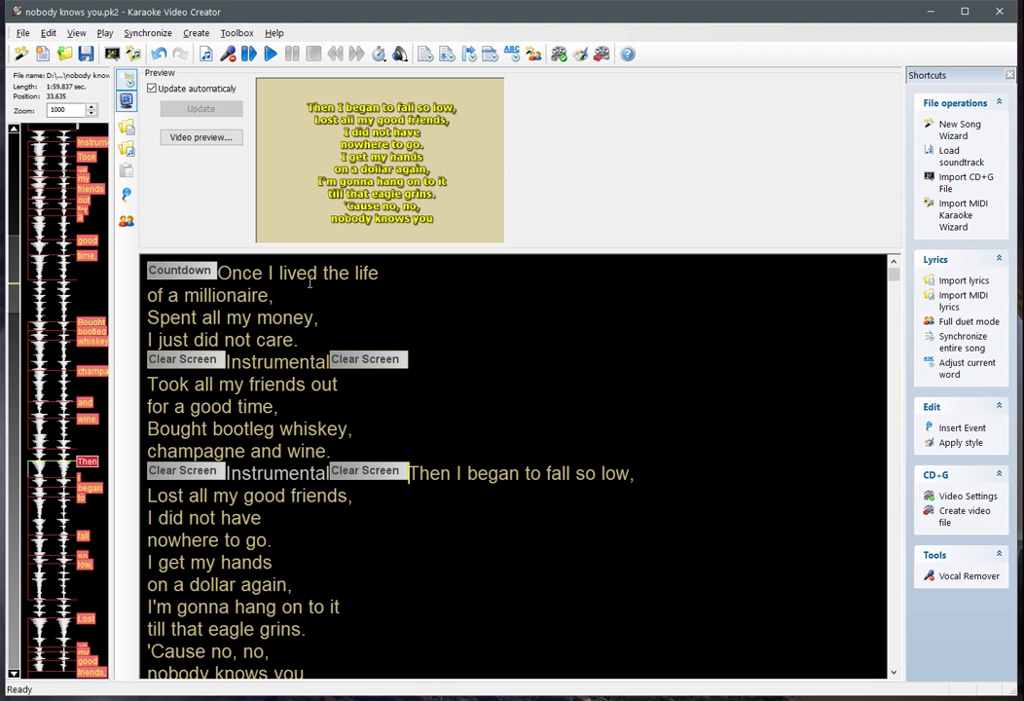
Assign the hot key Shift+Ctrl+I to the 'Instrumental part' snippet in Text snippets.
{"action": "left_click", "coordinate": [46, 33]}
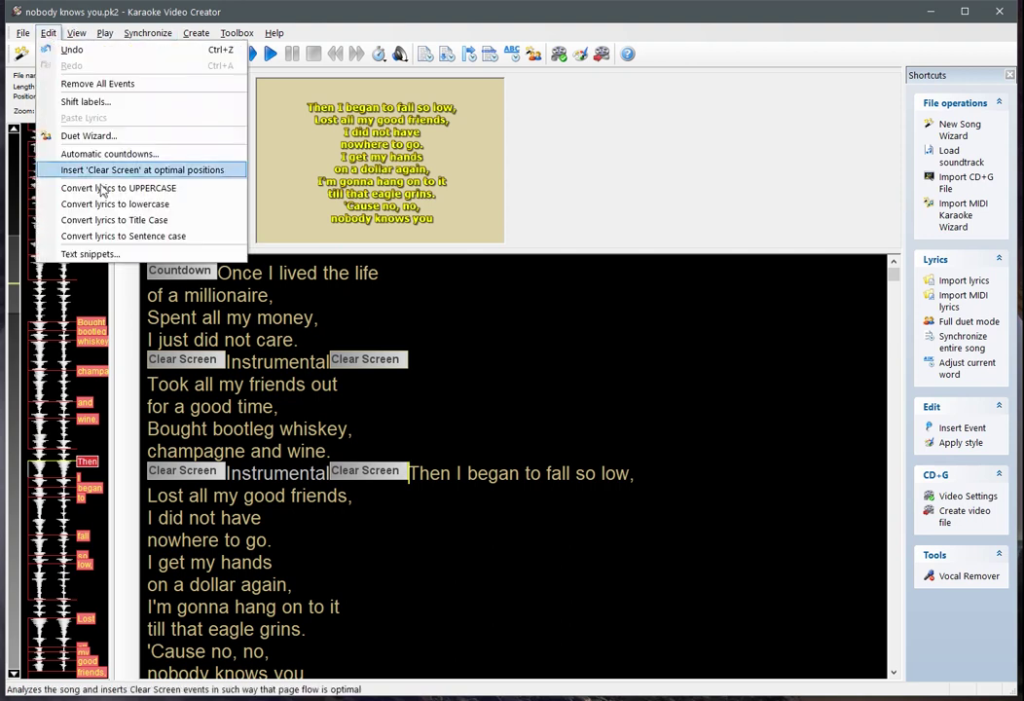
{"action": "left_click", "coordinate": [102, 255]}
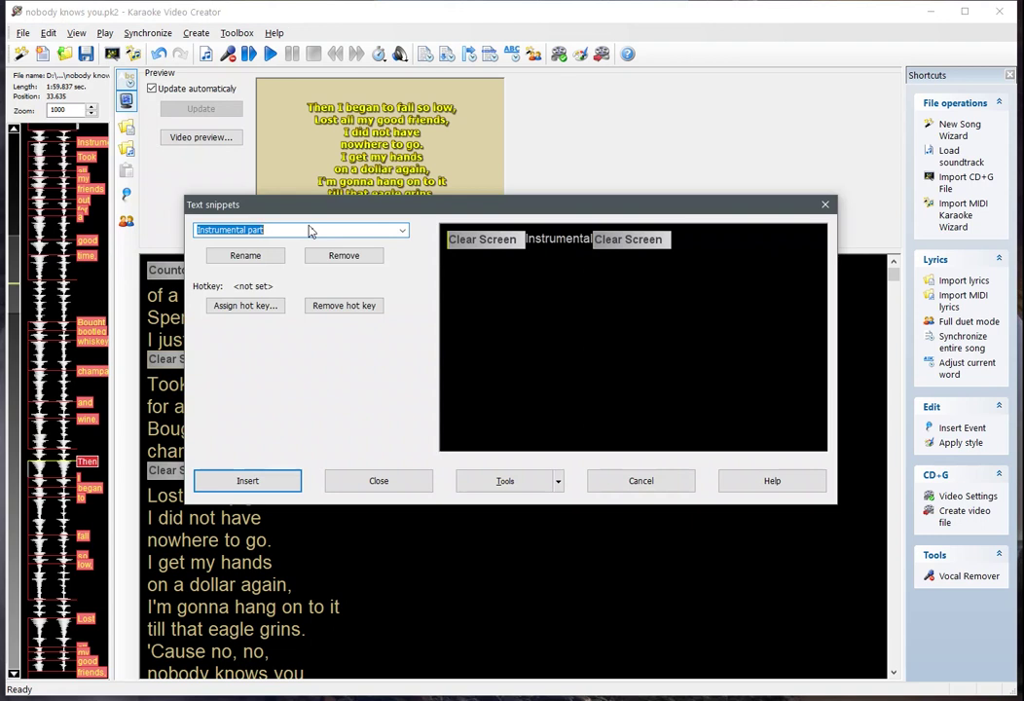
{"action": "left_click", "coordinate": [249, 309]}
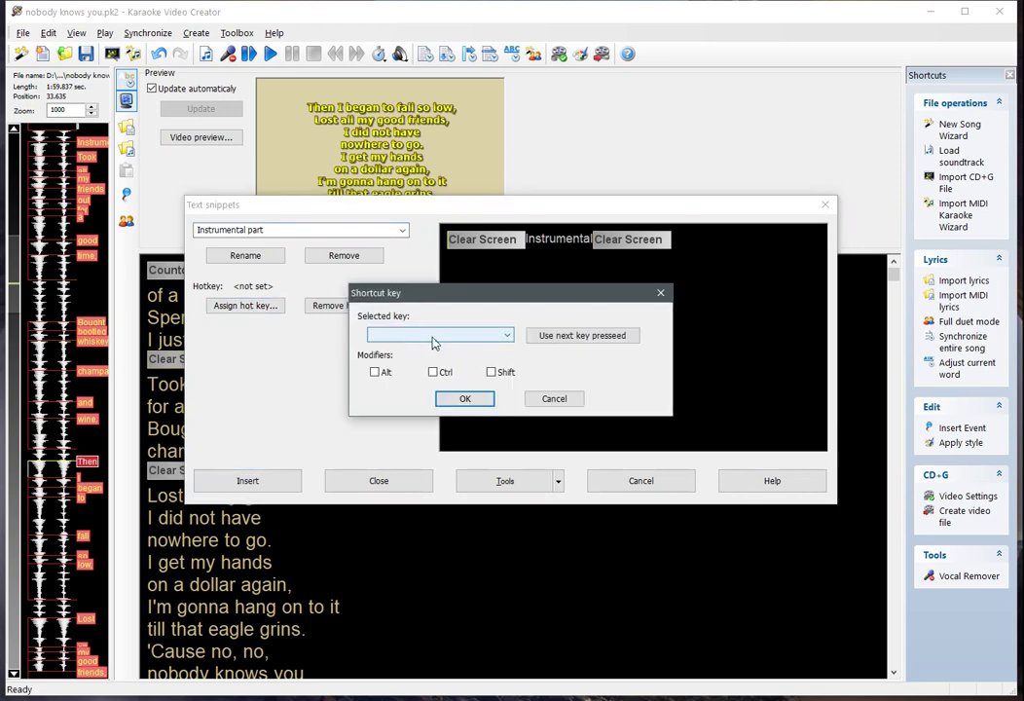
{"action": "left_click", "coordinate": [571, 339]}
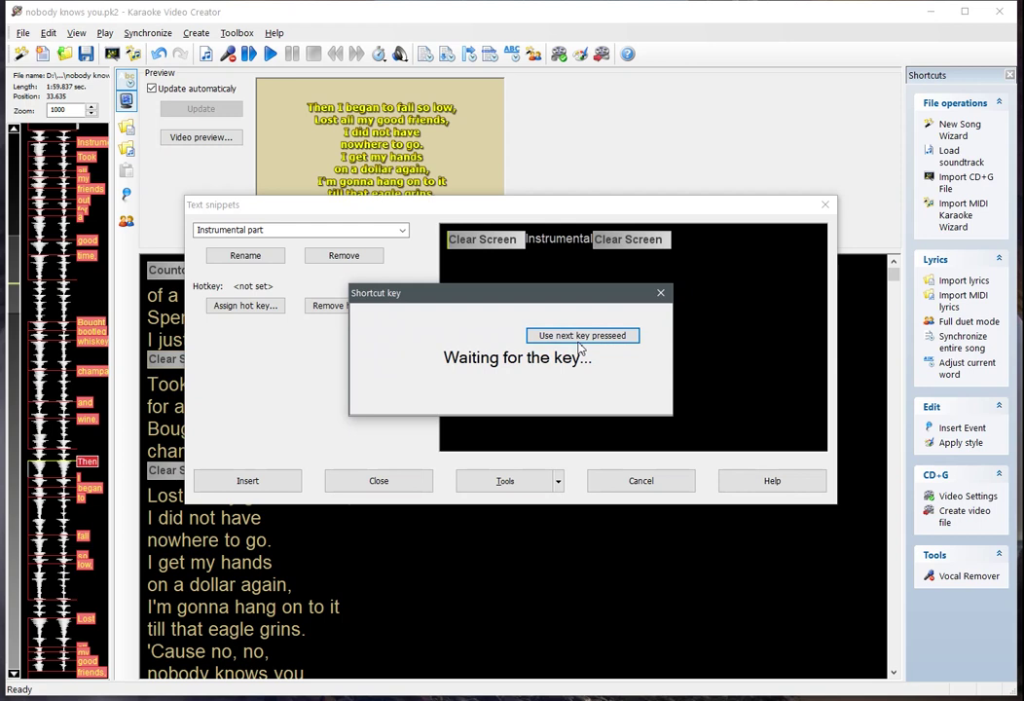
{"action": "key", "text": "ctrl+shift+i"}
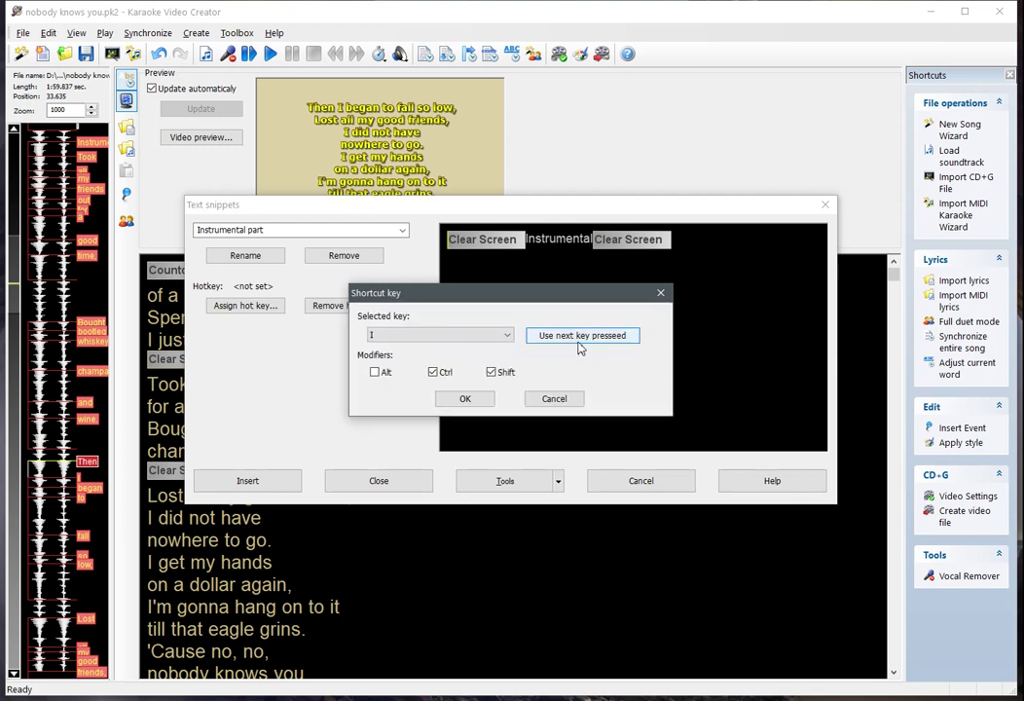
{"action": "left_click", "coordinate": [468, 399]}
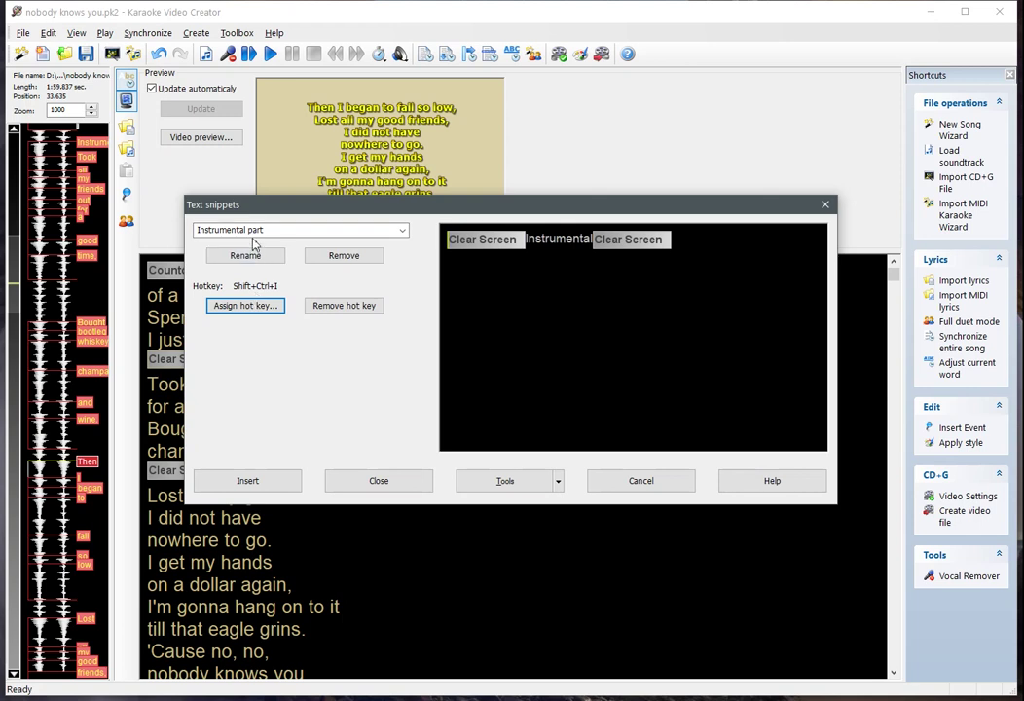
{"action": "left_click", "coordinate": [343, 481]}
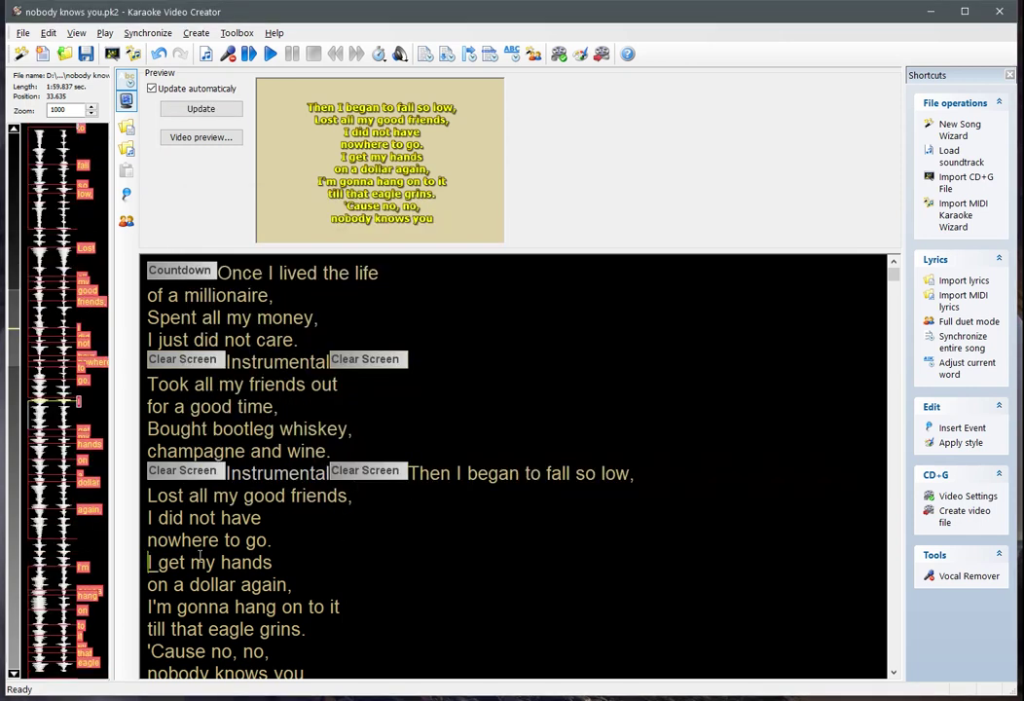
Add a blank line after 'nowhere to go.' and insert the 'Instrumental part' snippet there by hotkey.
{"action": "key", "text": "Return"}
{"action": "key", "text": "Return"}
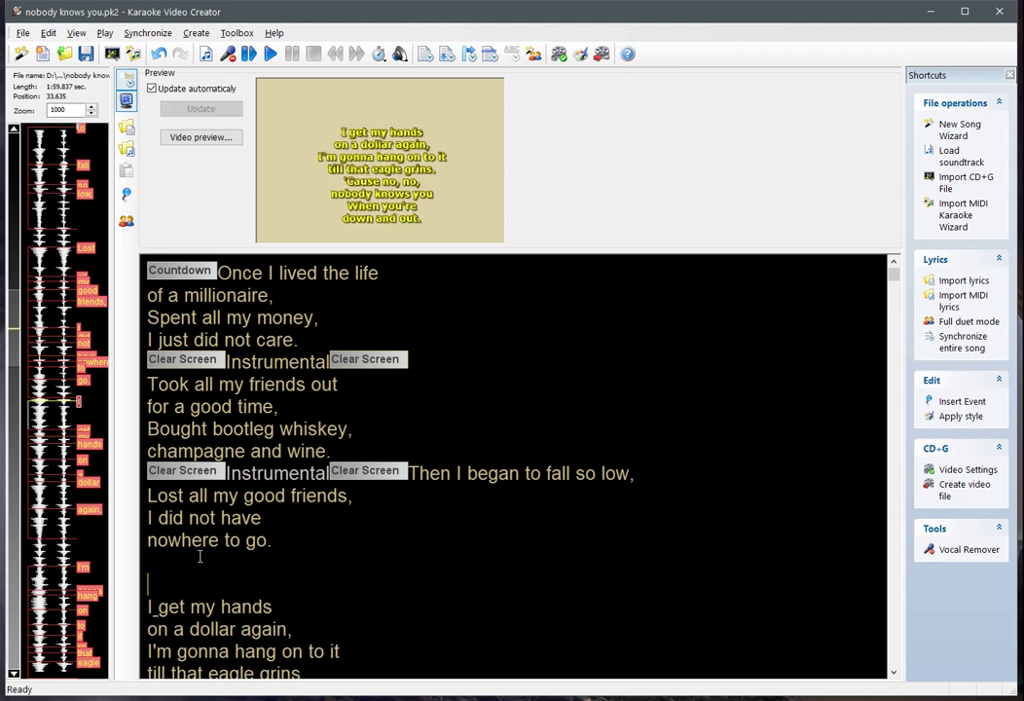
{"action": "key", "text": "ctrl+1"}
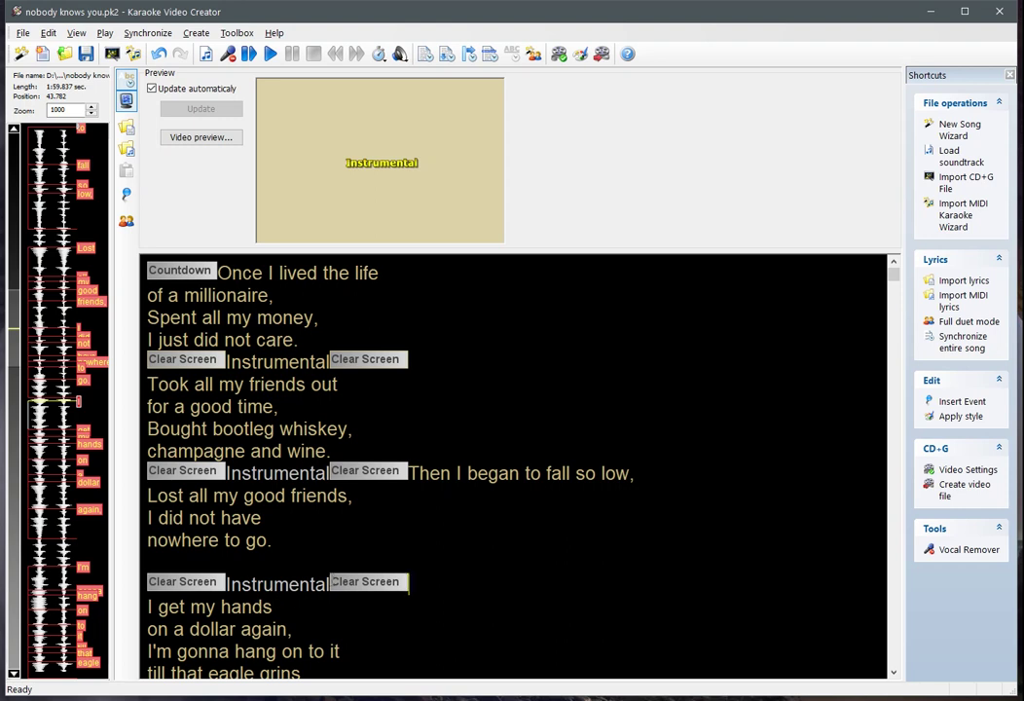
{"action": "left_click", "coordinate": [48, 32]}
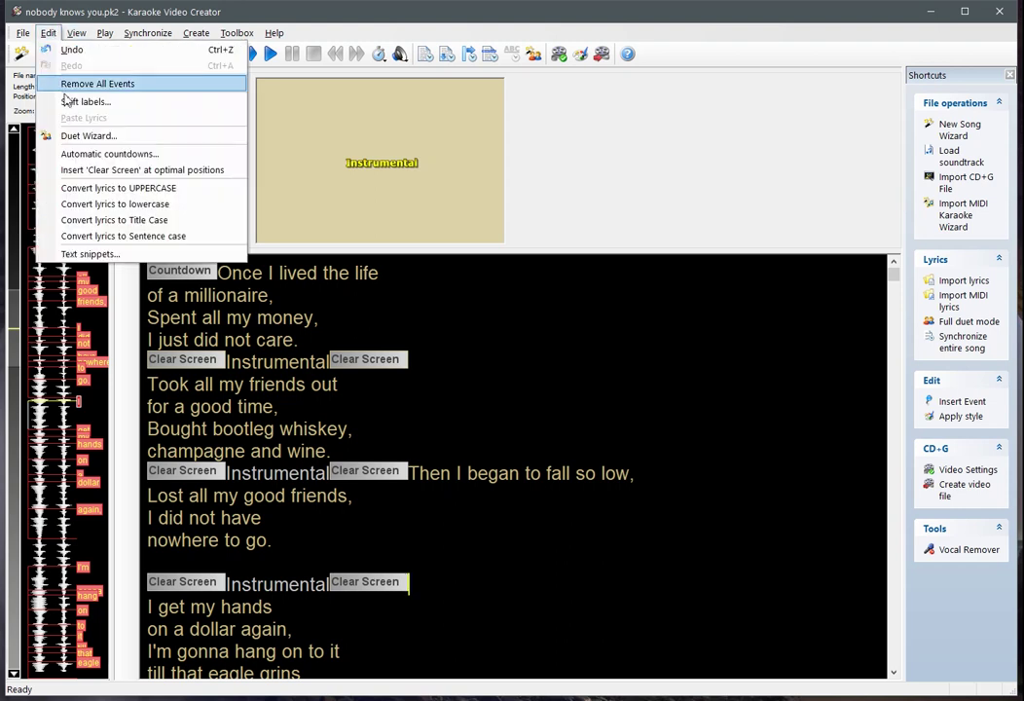
{"action": "left_click", "coordinate": [117, 253]}
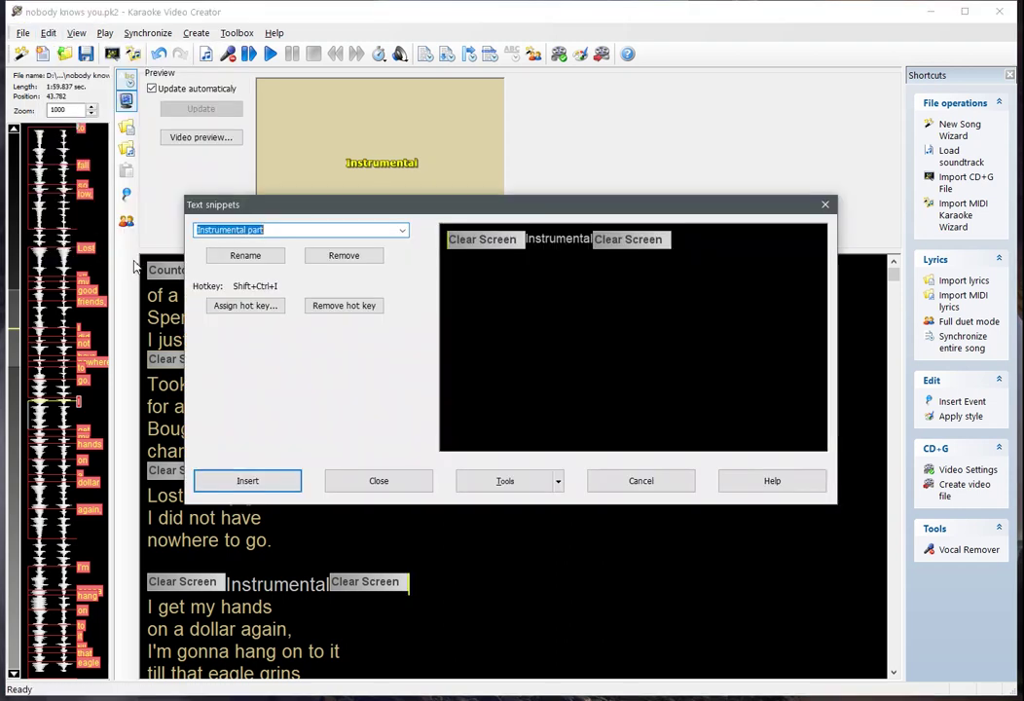
{"action": "left_click", "coordinate": [560, 482]}
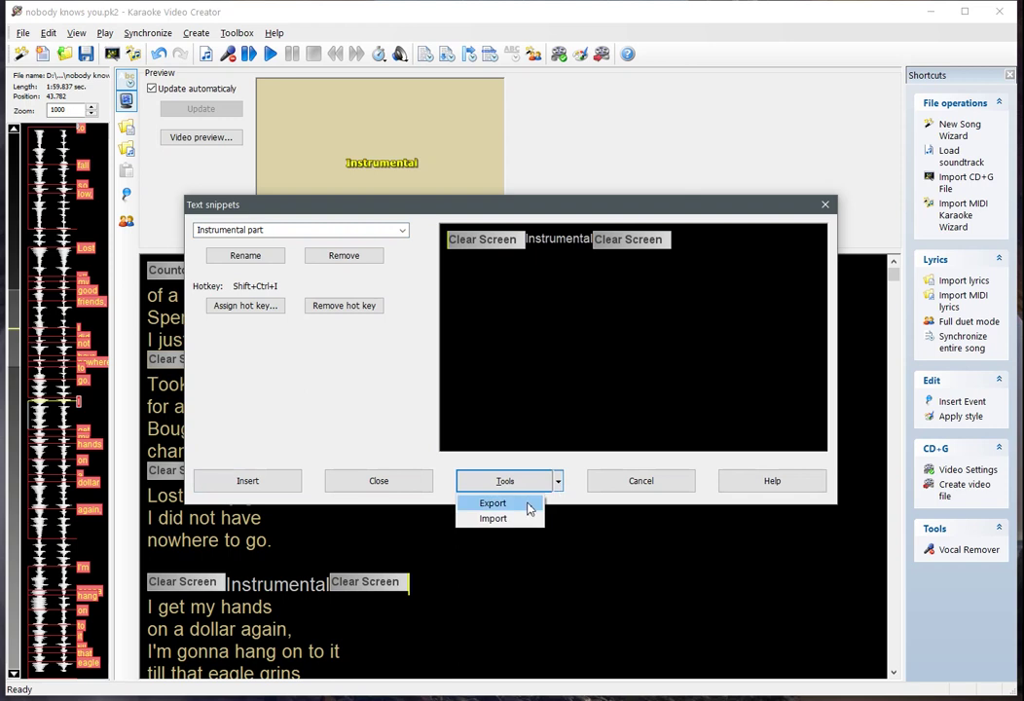
{"action": "left_click", "coordinate": [528, 505]}
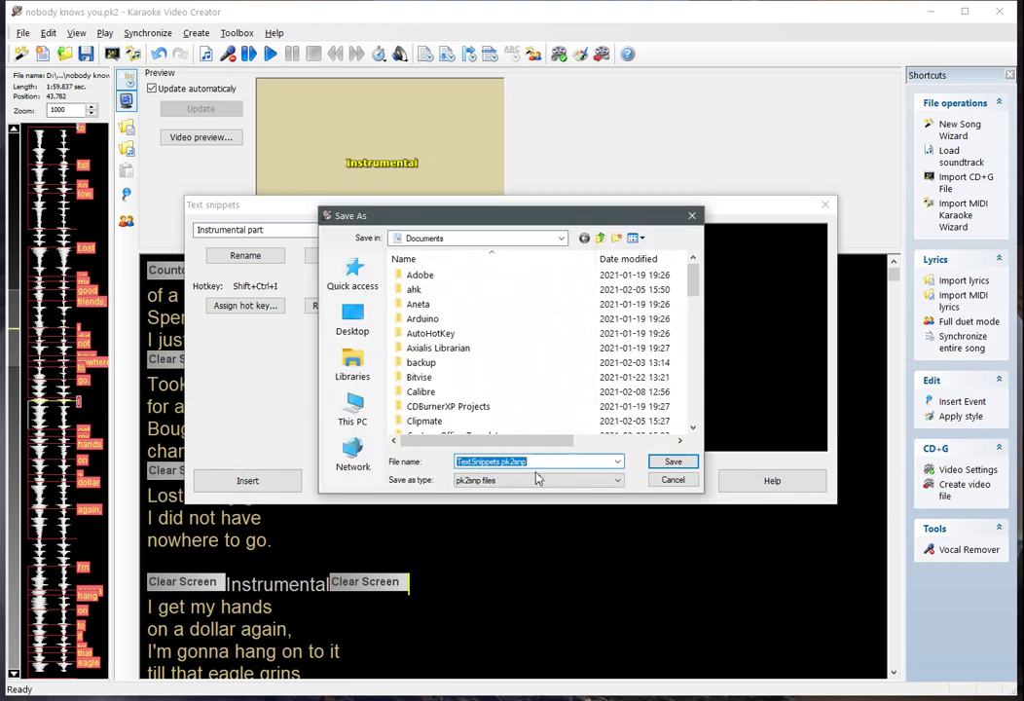
{"action": "left_click", "coordinate": [671, 481]}
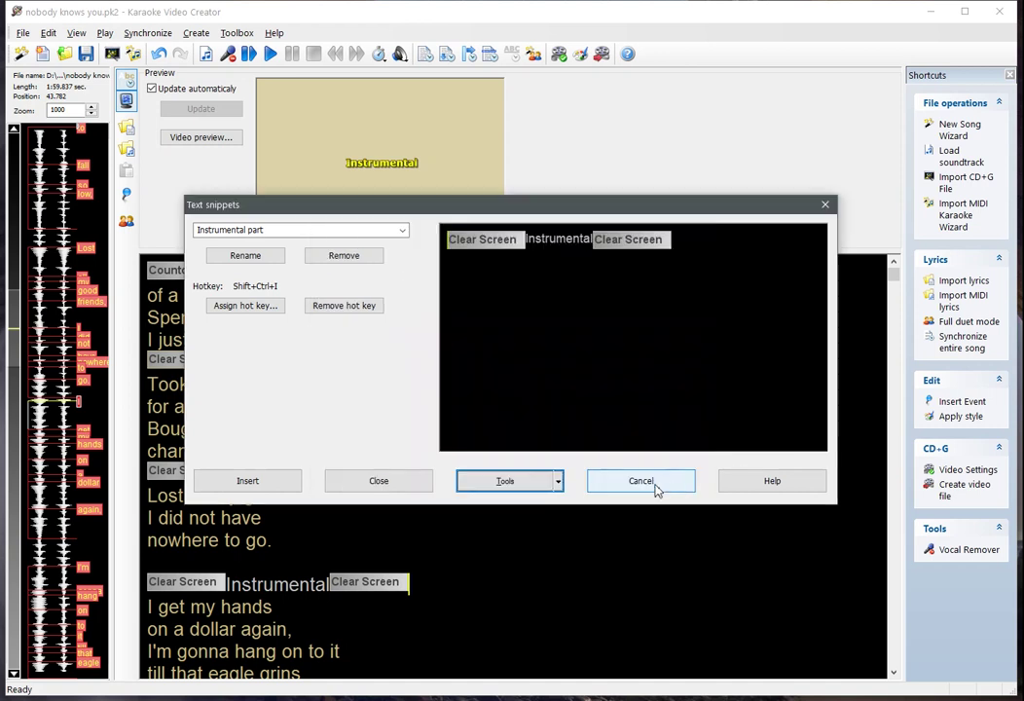
{"action": "left_click", "coordinate": [655, 490]}
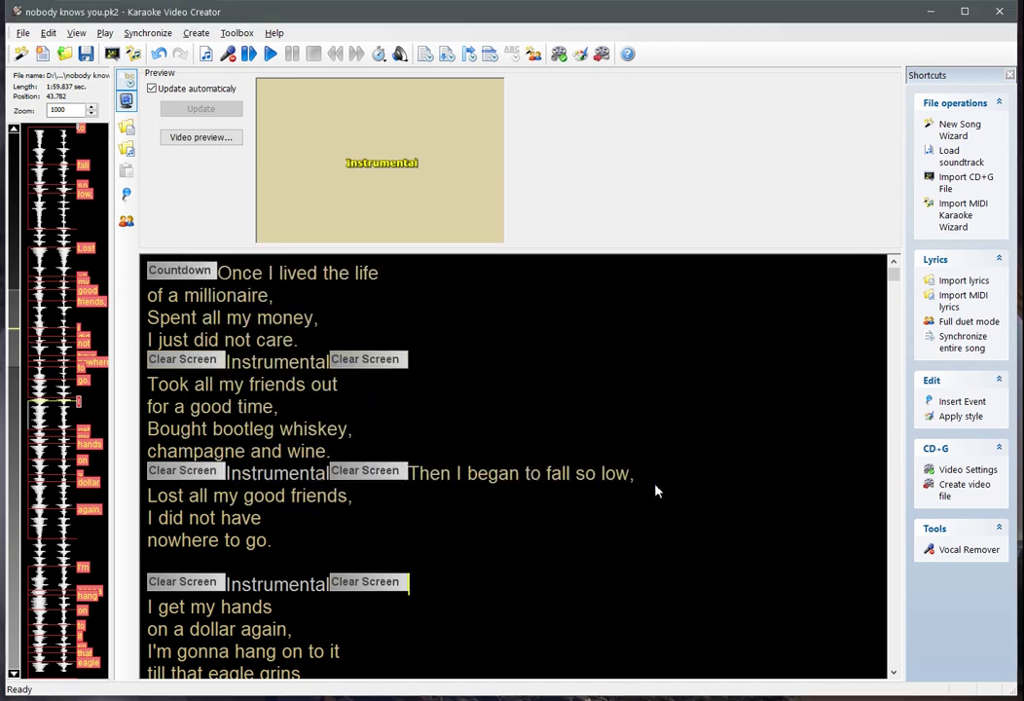
{"action": "left_click", "coordinate": [511, 547]}
{"action": "left_click", "coordinate": [507, 557]}
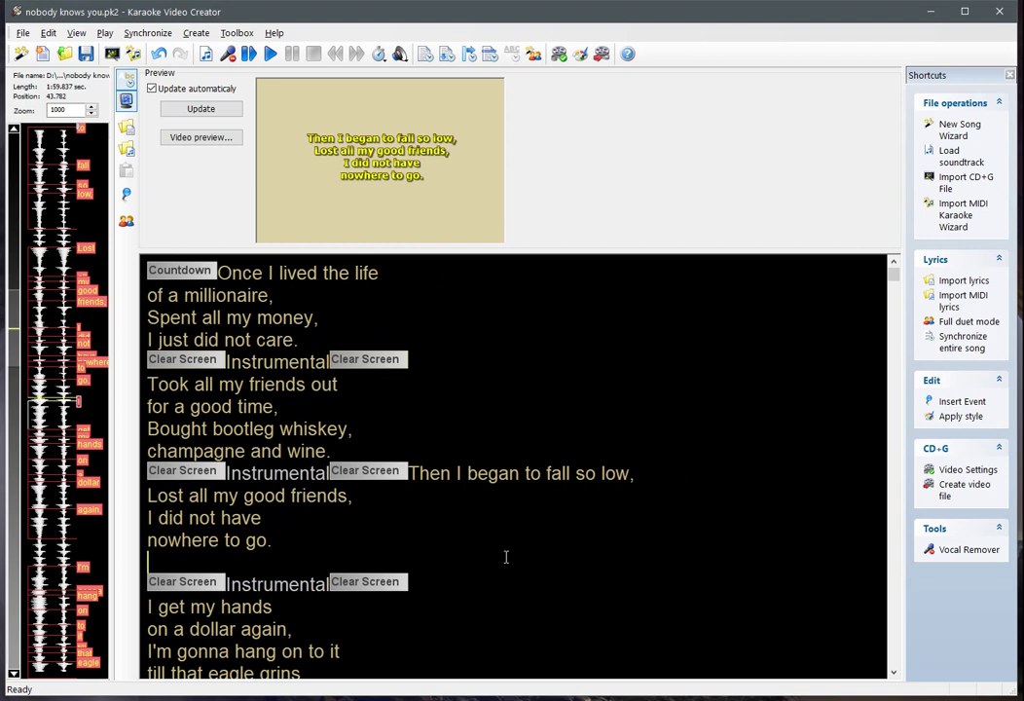